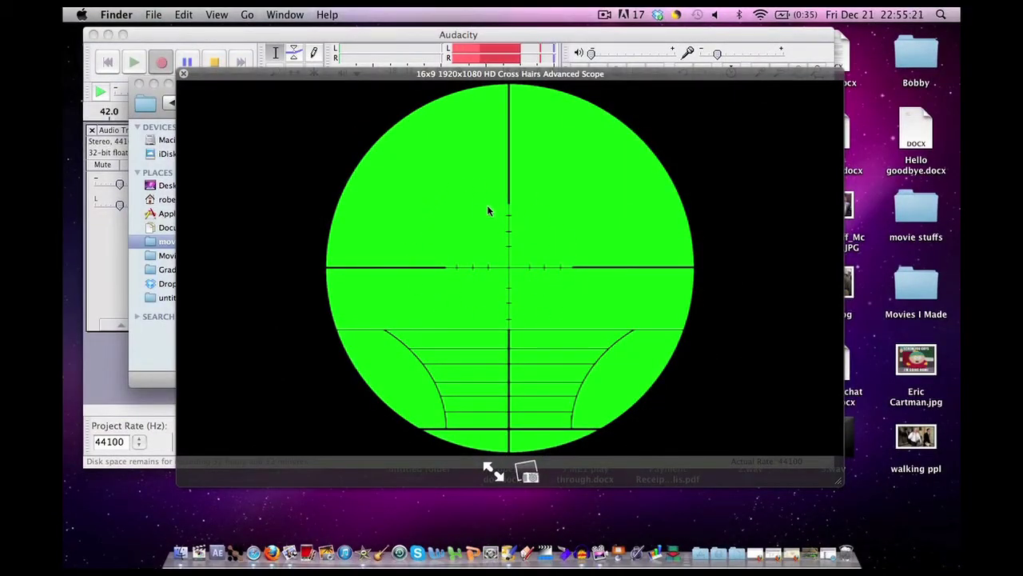
# - Close the scope image's quick preview and dismiss its file actions menu in the uploads folder
pyautogui.press('space')
pyautogui.rightClick(436, 144)
pyautogui.press('Escape')
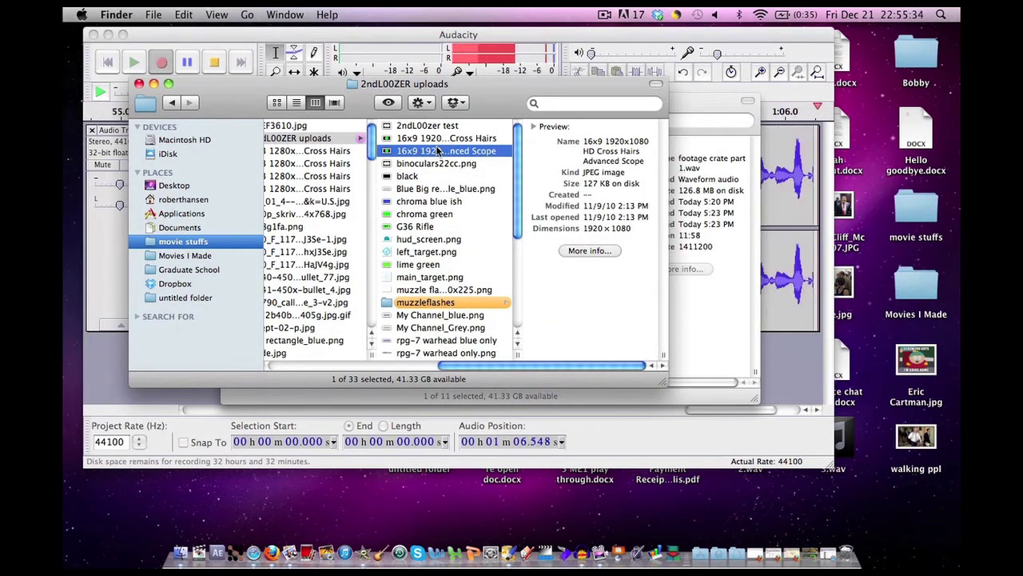
# - Open the 16x9 1920x1080 HD Cross Hairs Advanced Scope image with Preview
pyautogui.rightClick(438, 155)
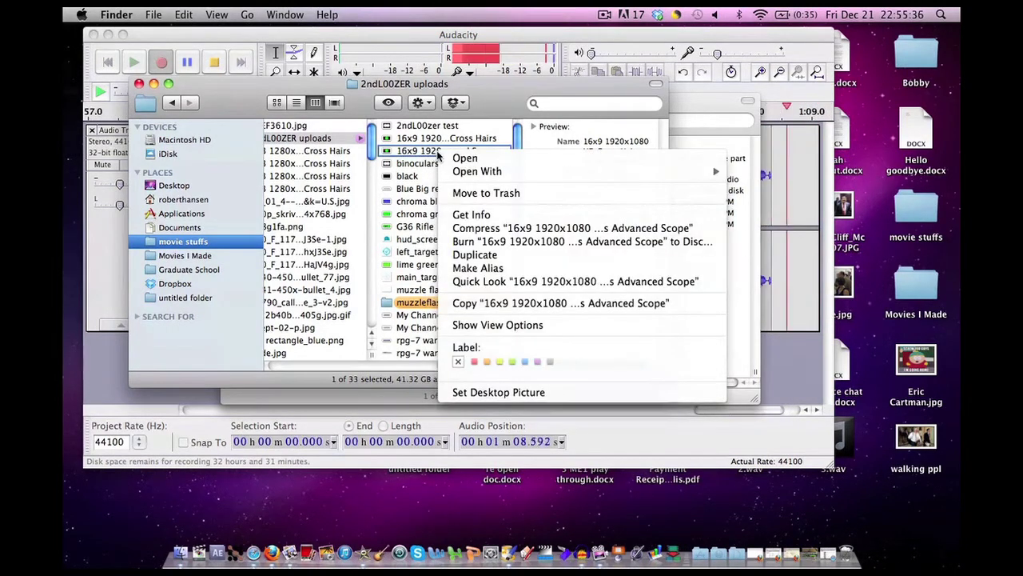
pyautogui.moveTo(461, 173)
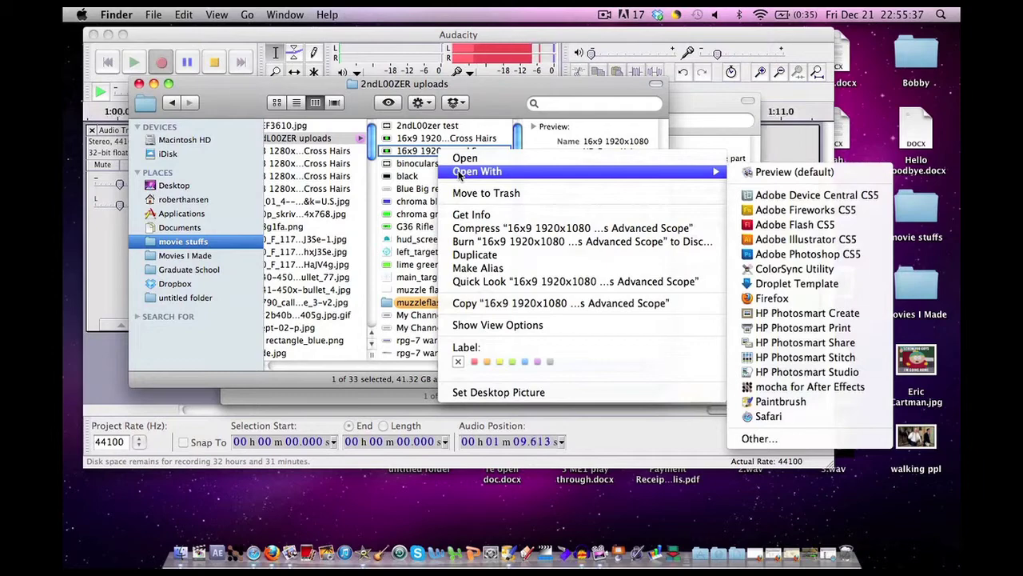
pyautogui.click(792, 171)
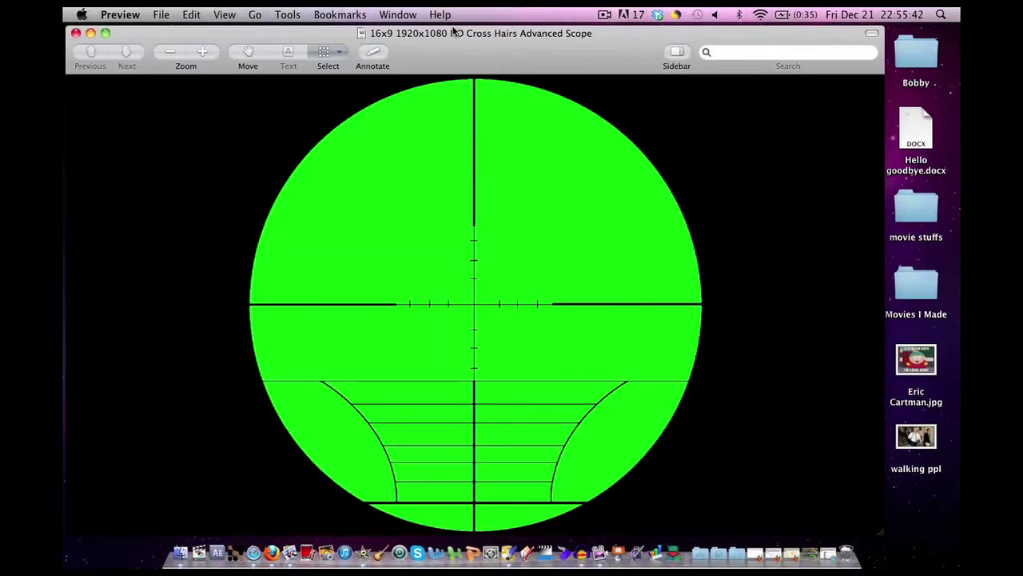
# - Enlarge the Preview window around the scope image and switch the selection tool to Instant Alpha
pyautogui.moveTo(453, 33); pyautogui.dragTo(451, 30)
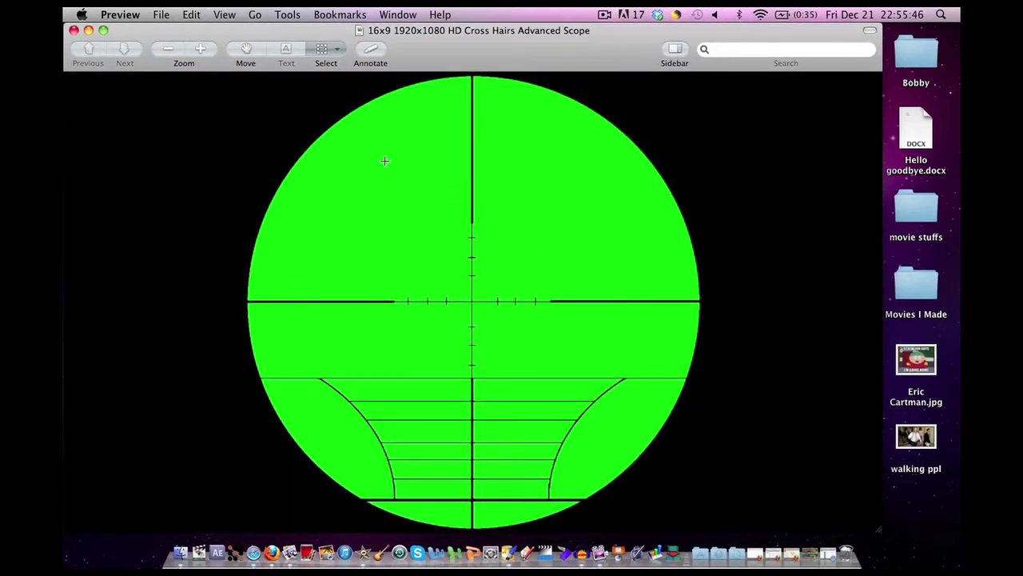
pyautogui.click(334, 51)
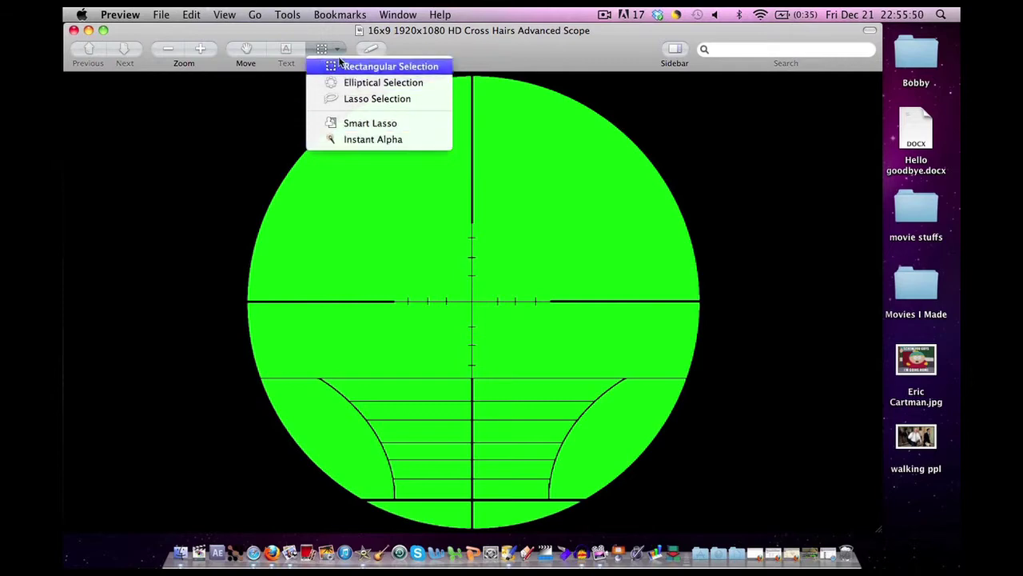
pyautogui.click(340, 67)
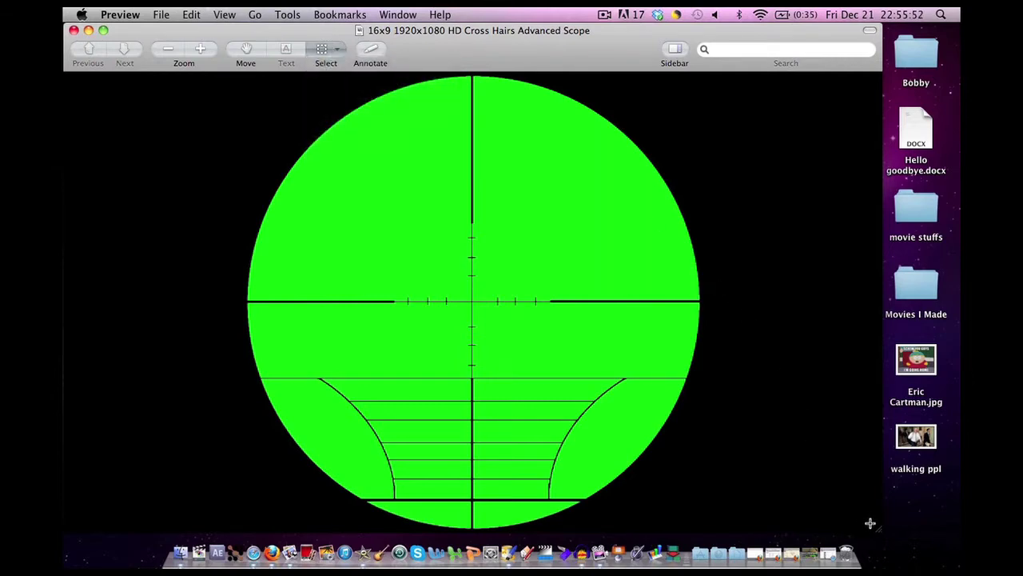
pyautogui.moveTo(878, 530); pyautogui.dragTo(313, 487)
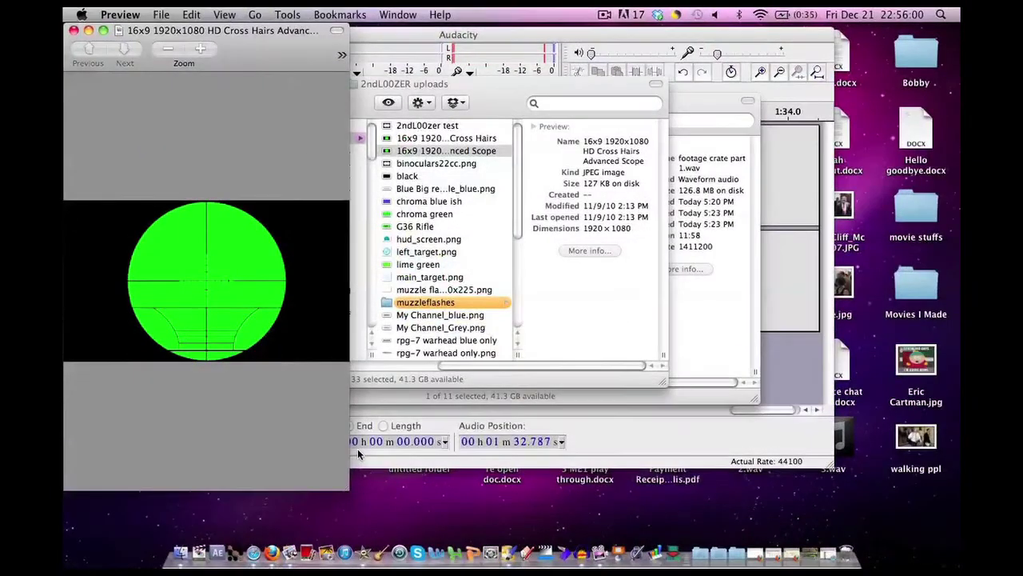
pyautogui.moveTo(346, 485); pyautogui.dragTo(901, 513)
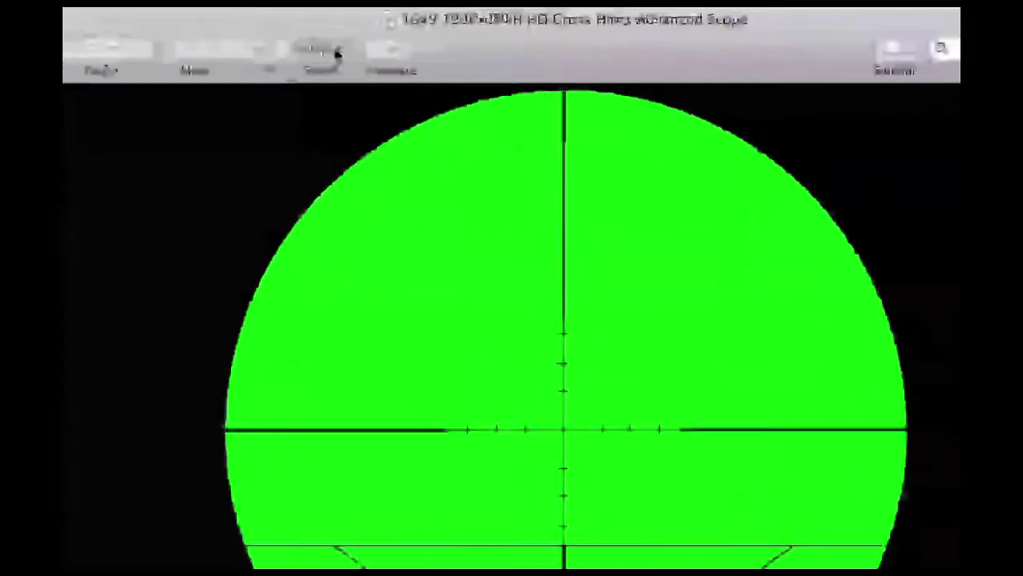
pyautogui.click(336, 51)
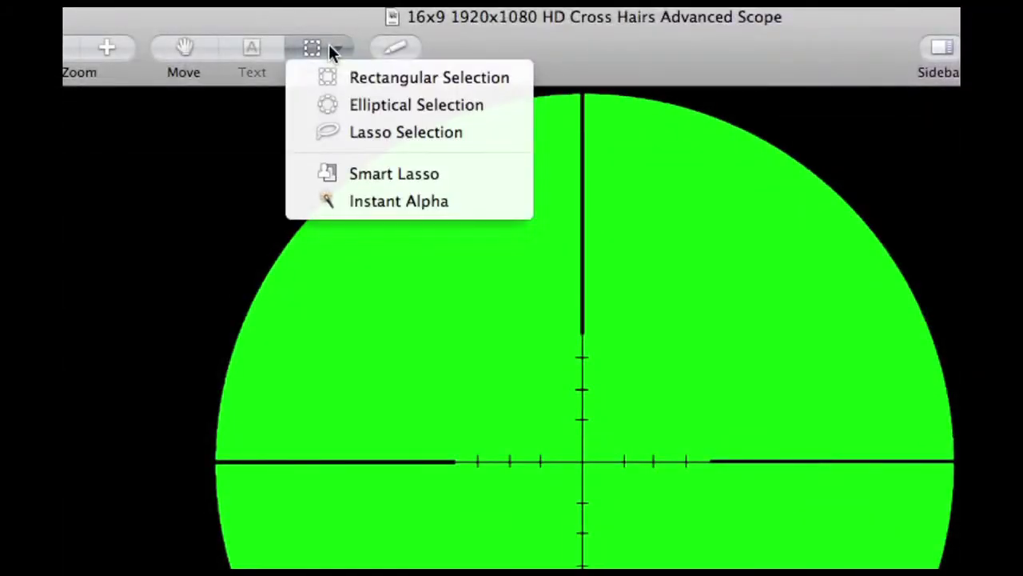
pyautogui.click(360, 200)
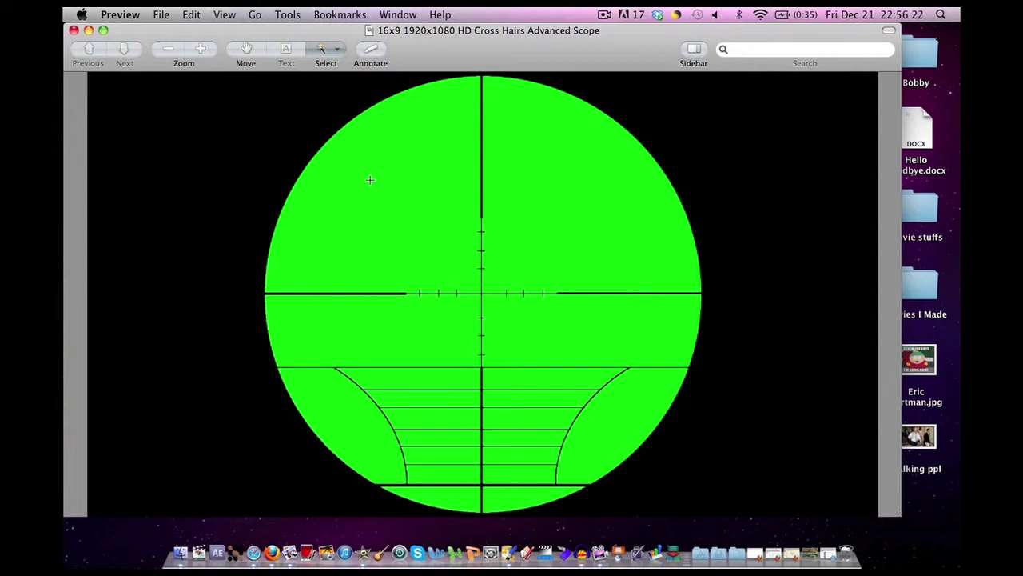
# - Drag with Instant Alpha to tint only the top-left green quadrant, widening then narrowing the match
pyautogui.moveTo(371, 180); pyautogui.dragTo(383, 183)
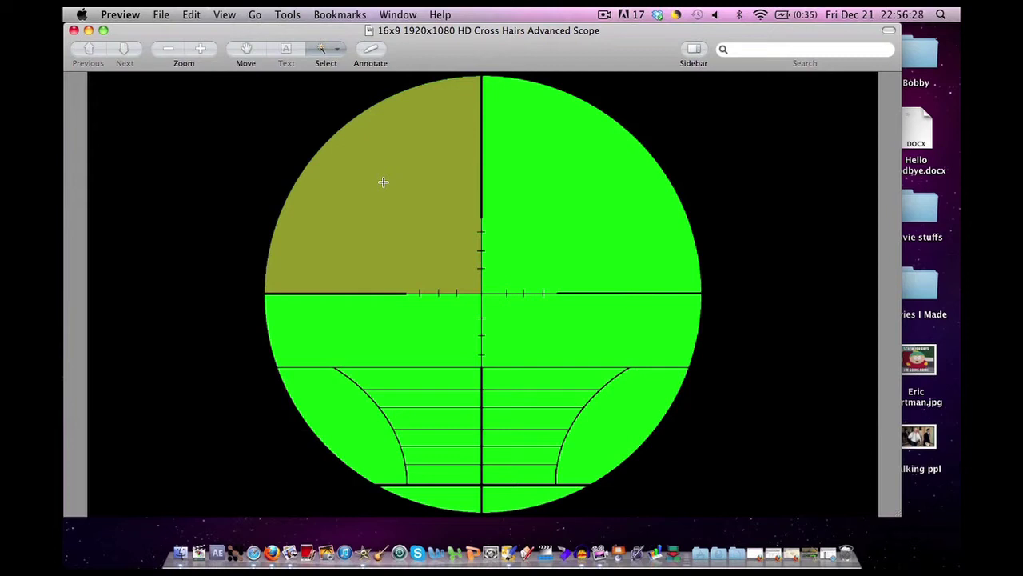
pyautogui.moveTo(383, 182); pyautogui.dragTo(497, 272)
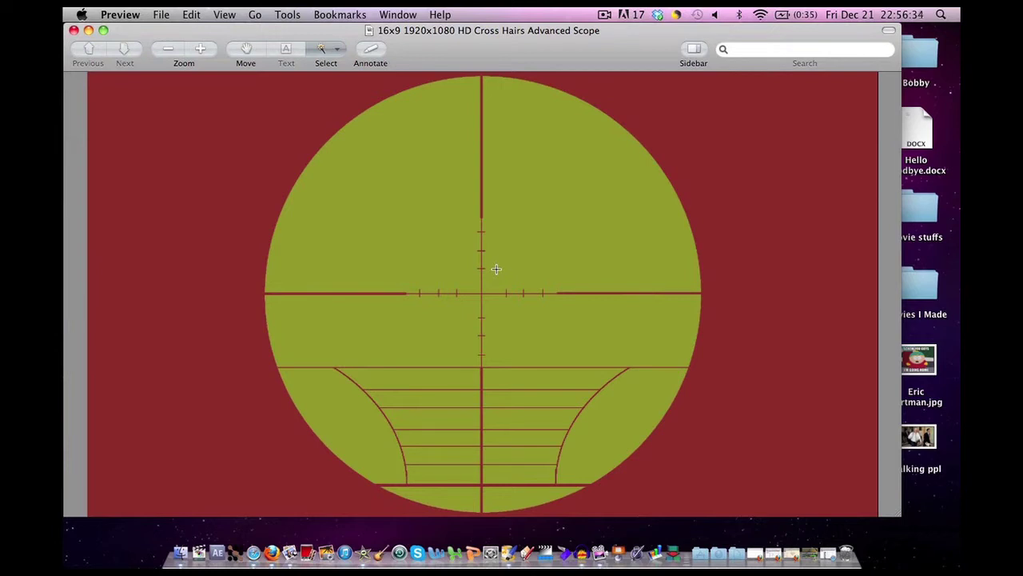
pyautogui.moveTo(461, 244); pyautogui.dragTo(450, 237)
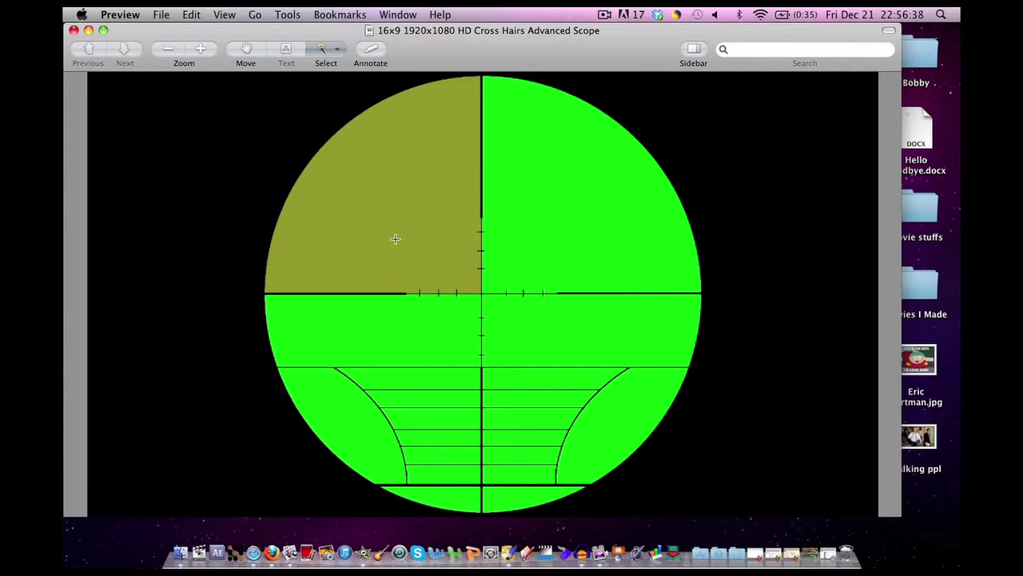
# - Turn the Instant Alpha highlight into a selection and delete the top-left quadrant
pyautogui.press('Return')
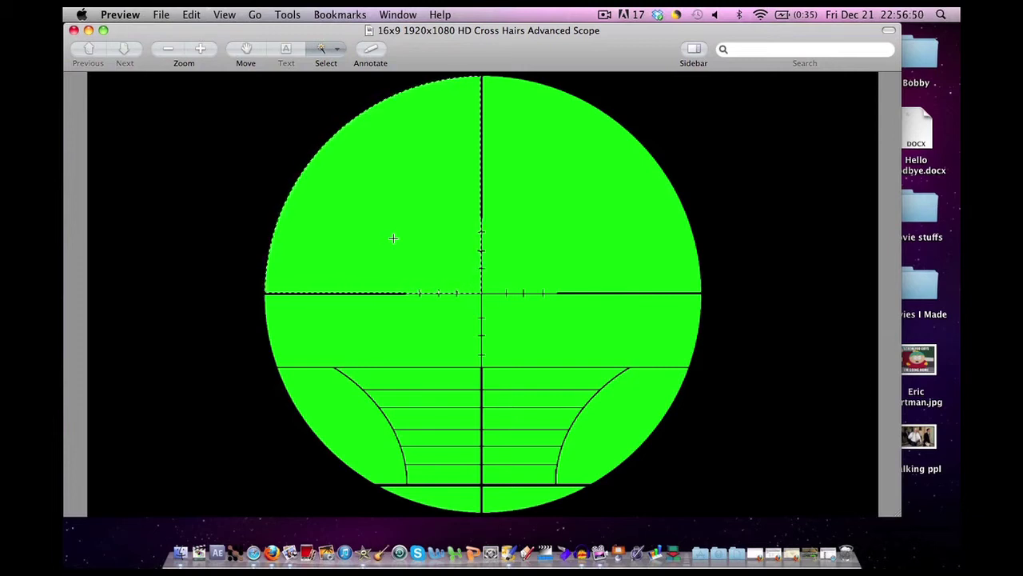
pyautogui.press('Delete')
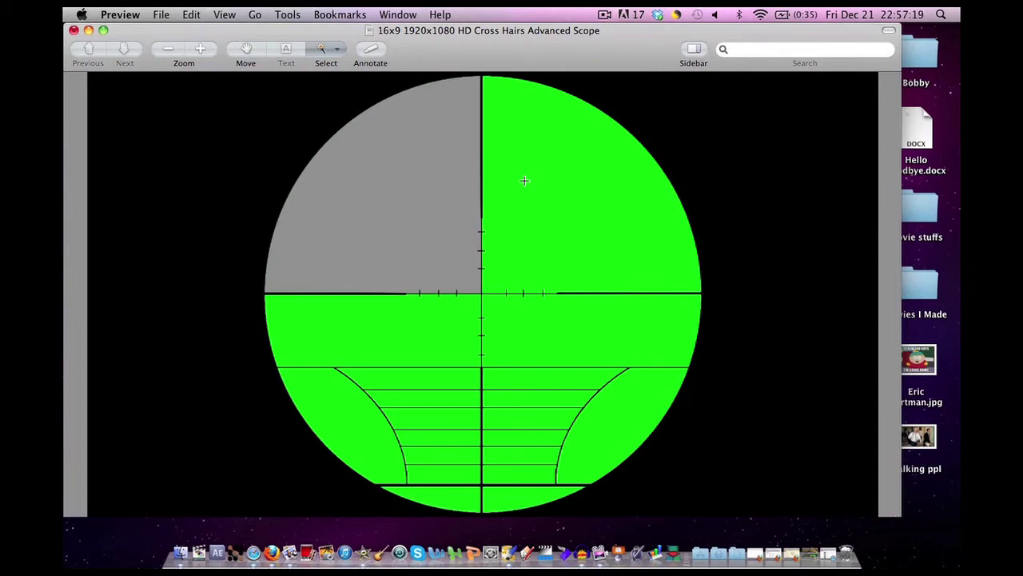
# - Remove the top-right green quadrant of the scope with Instant Alpha
pyautogui.moveTo(524, 181); pyautogui.dragTo(646, 181)
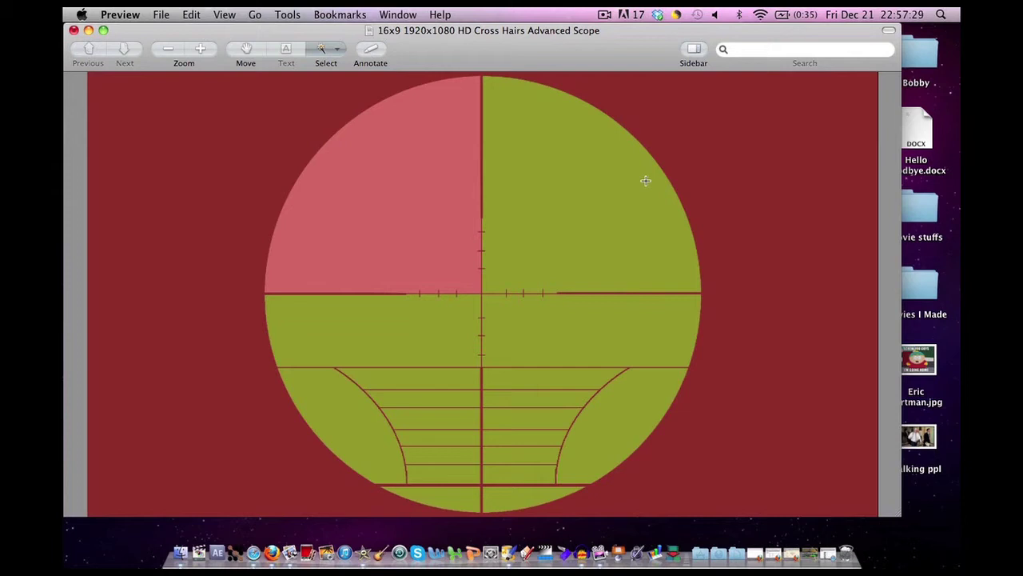
pyautogui.moveTo(641, 181); pyautogui.dragTo(627, 181)
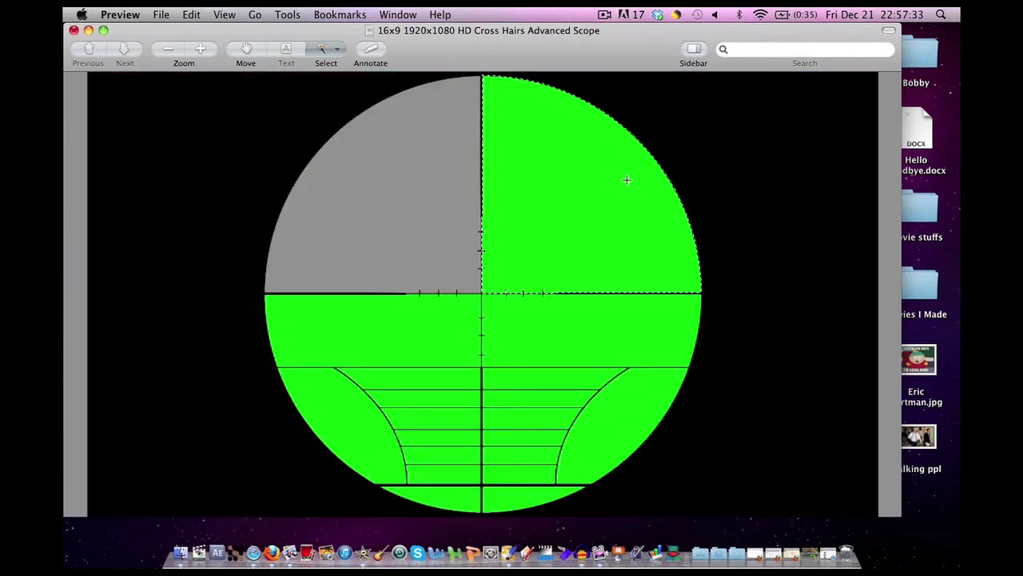
pyautogui.press('Delete')
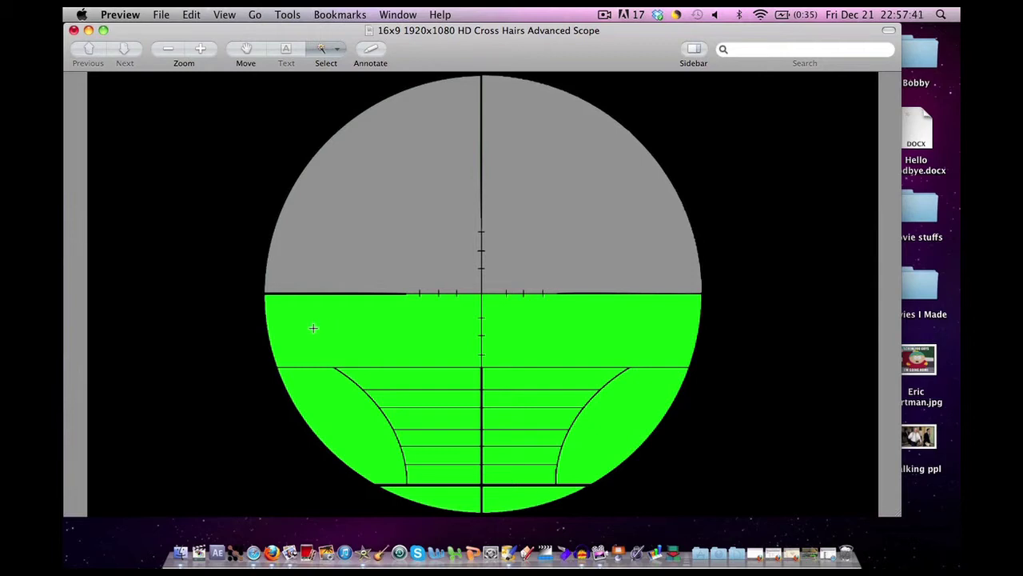
# - Remove the green band left of the vertical crosshair, just below the horizontal line
pyautogui.moveTo(313, 327); pyautogui.dragTo(418, 329)
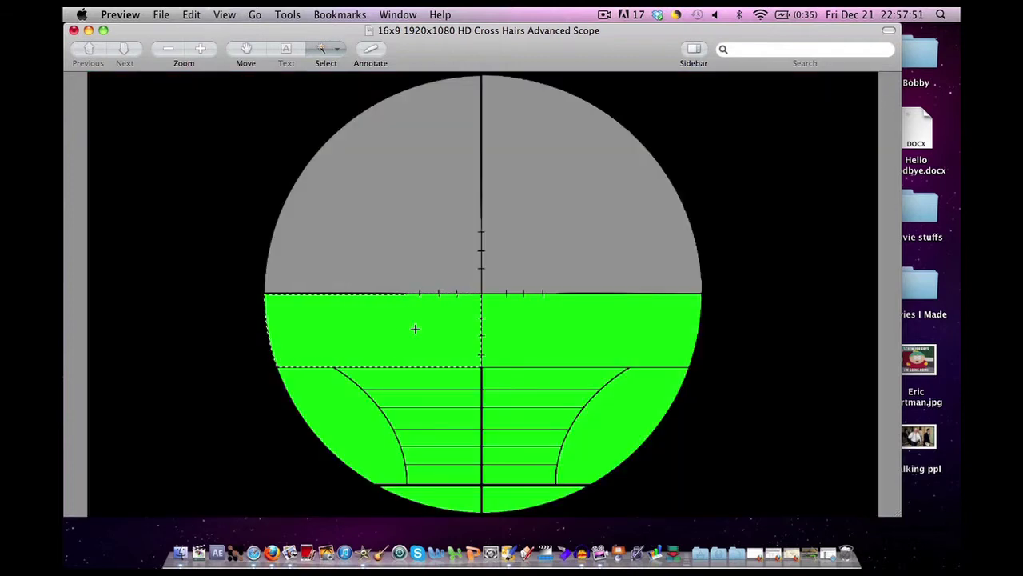
pyautogui.press('Delete')
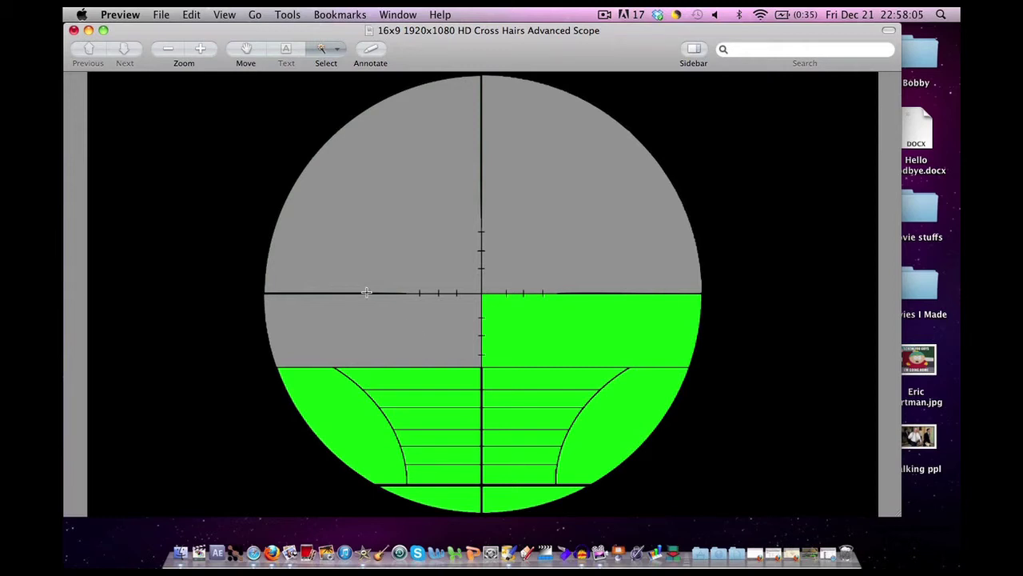
pyautogui.click(161, 15)
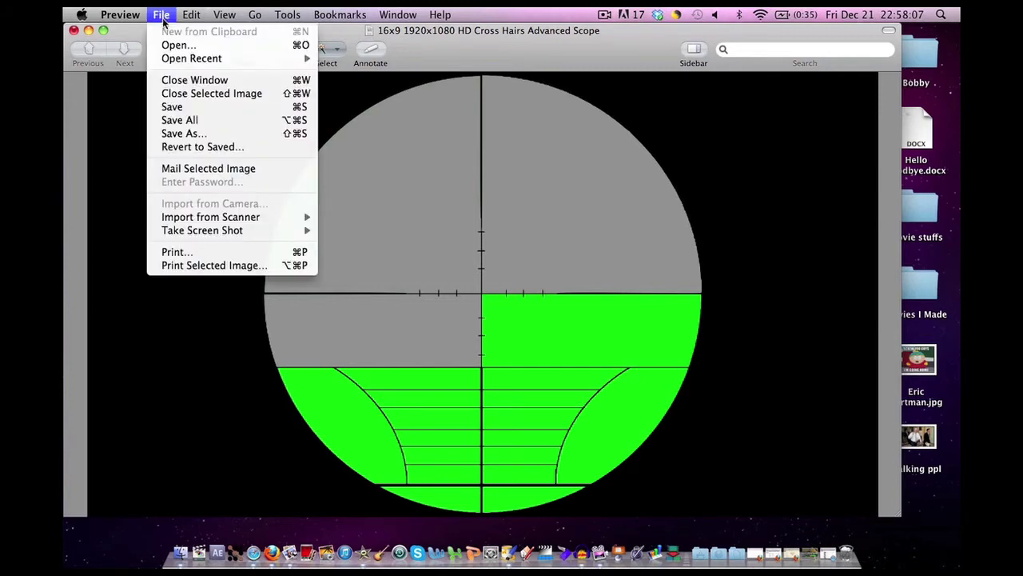
# - Save a copy to the Desktop as 'dfhame 16x9 1920x1080 HD Cross Hairs Advanced Scope', PNG with Alpha
pyautogui.click(182, 134)
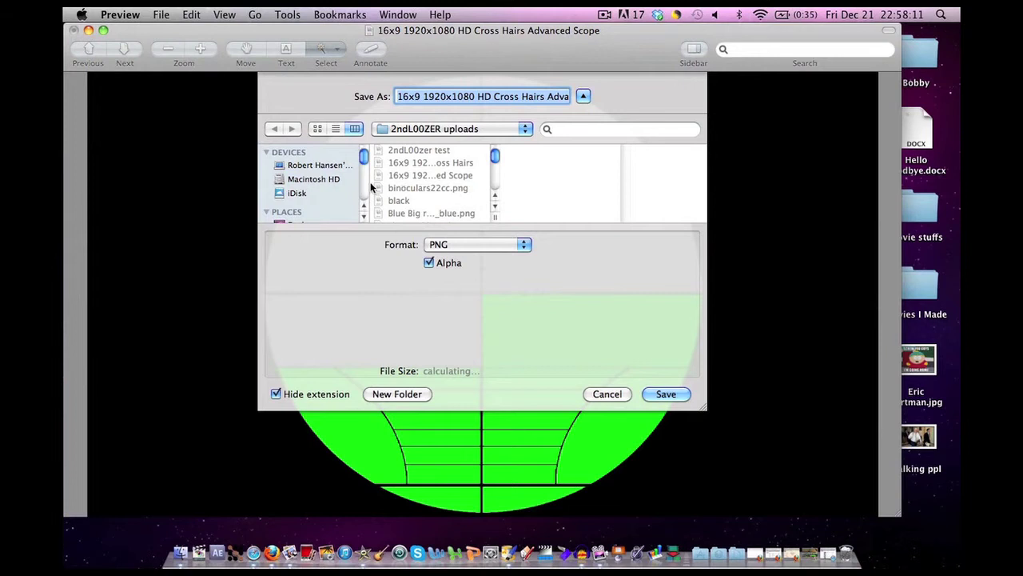
pyautogui.scroll(-2, 298, 200)
pyautogui.click(295, 205)
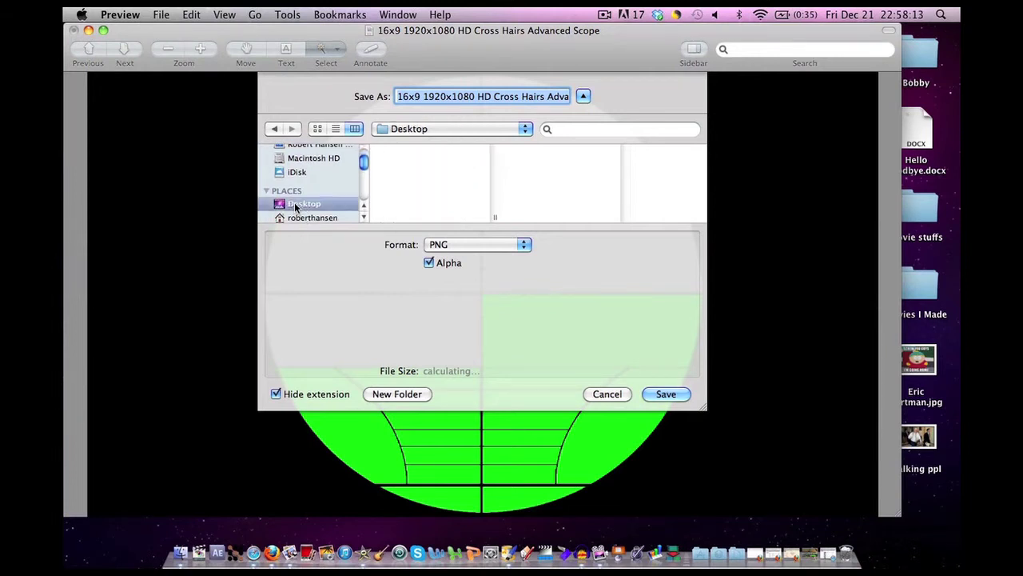
pyautogui.click(399, 97)
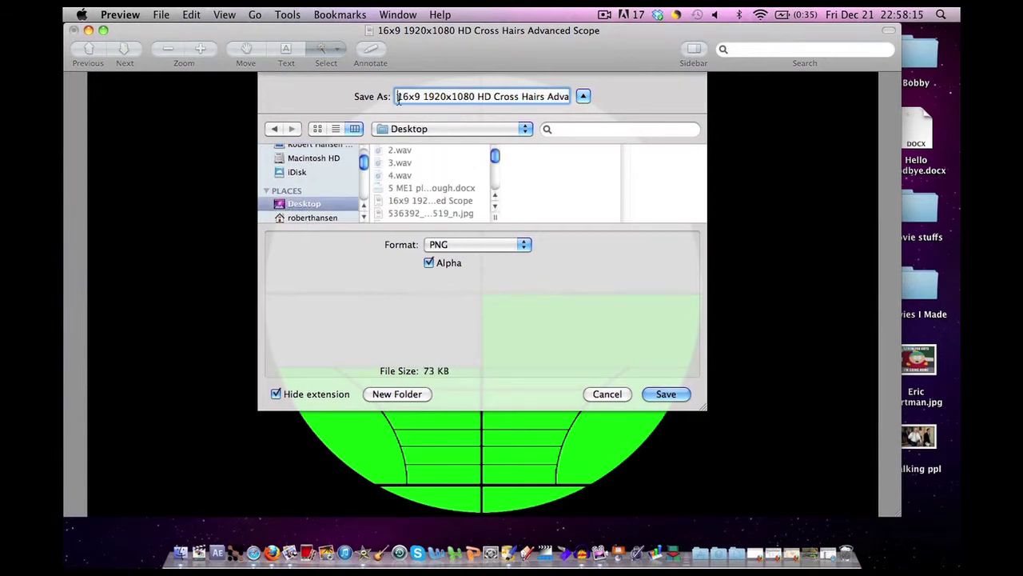
pyautogui.write('dfhame')
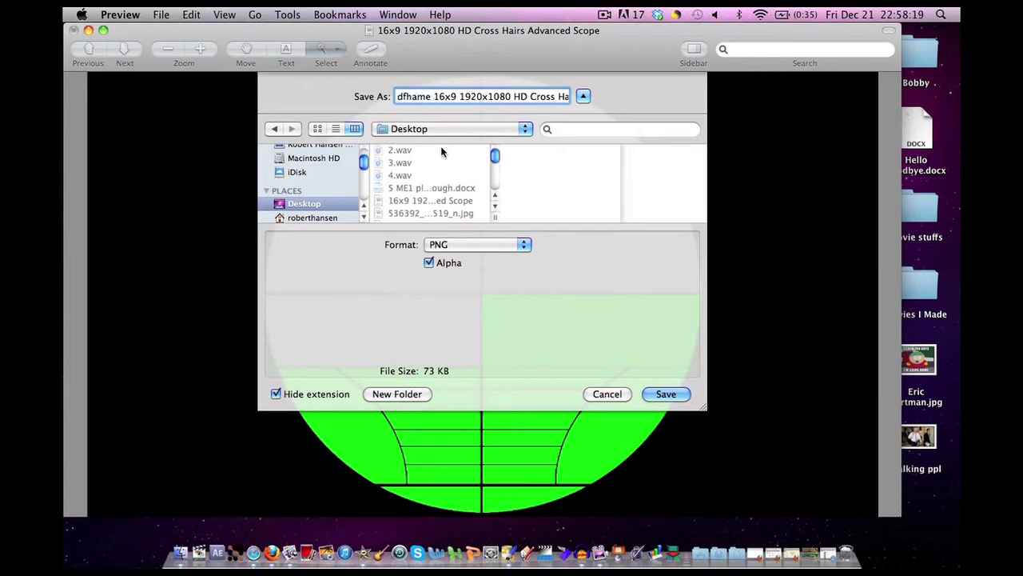
pyautogui.click(525, 244)
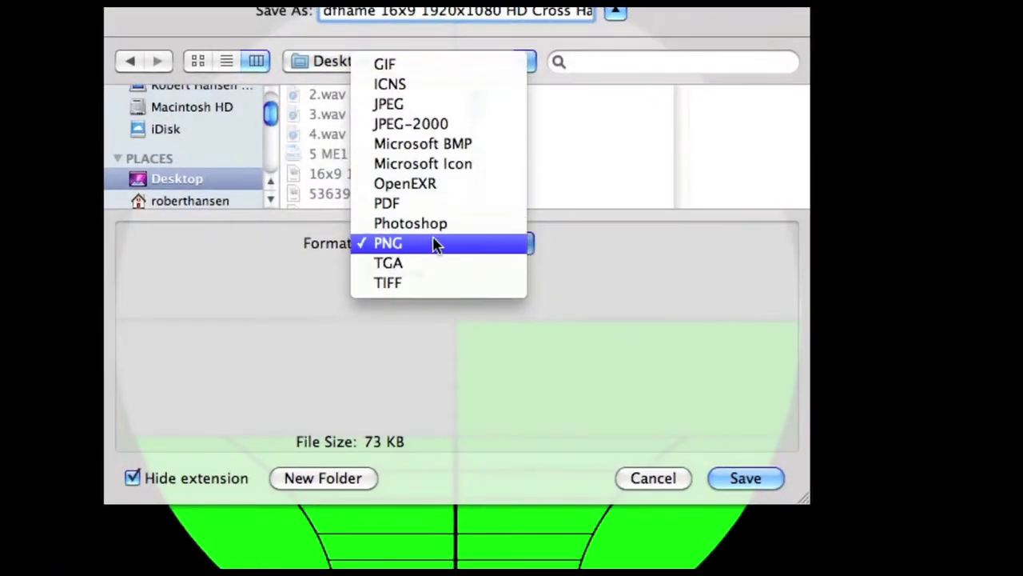
pyautogui.click(434, 240)
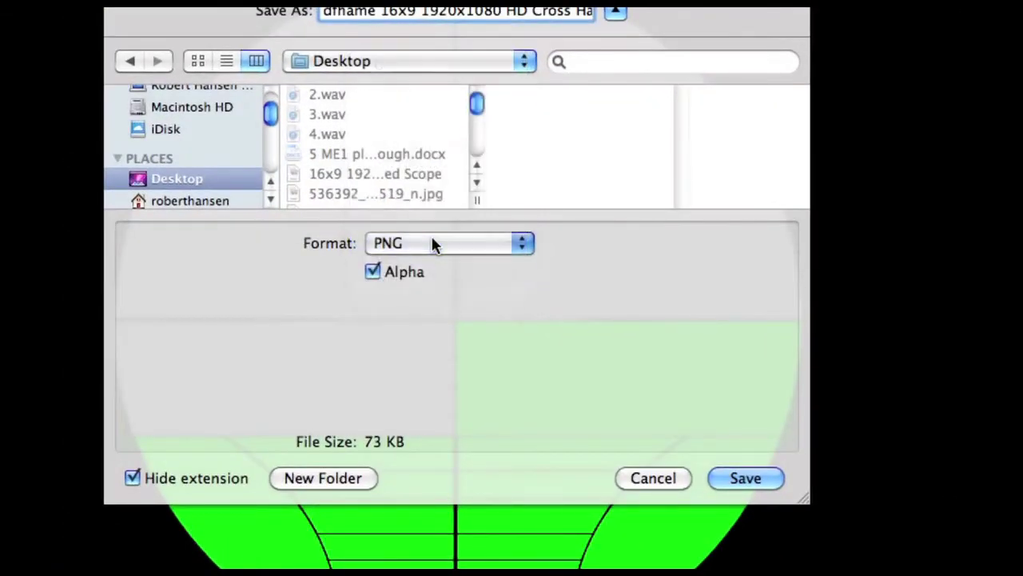
pyautogui.click(374, 272)
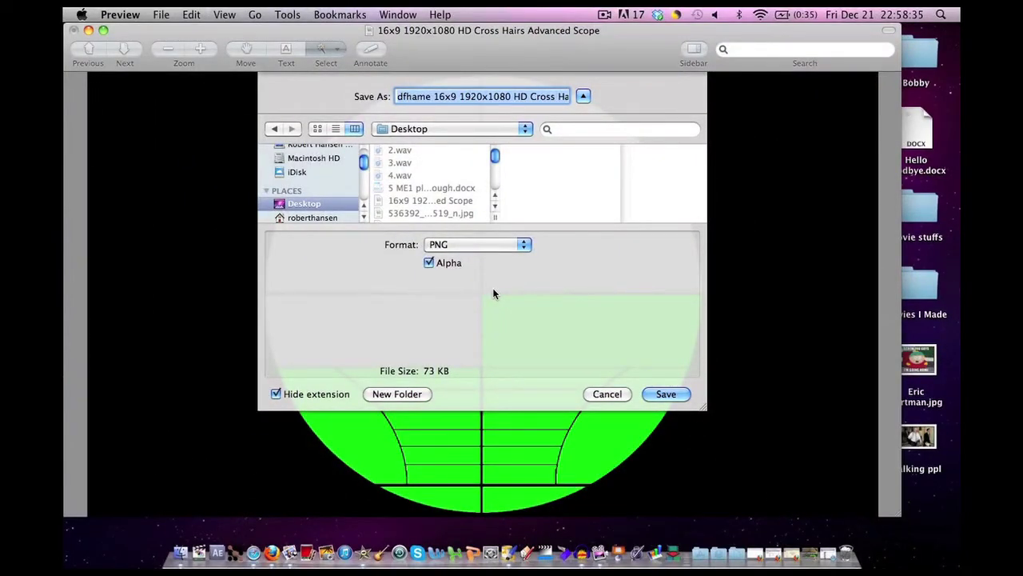
pyautogui.click(666, 394)
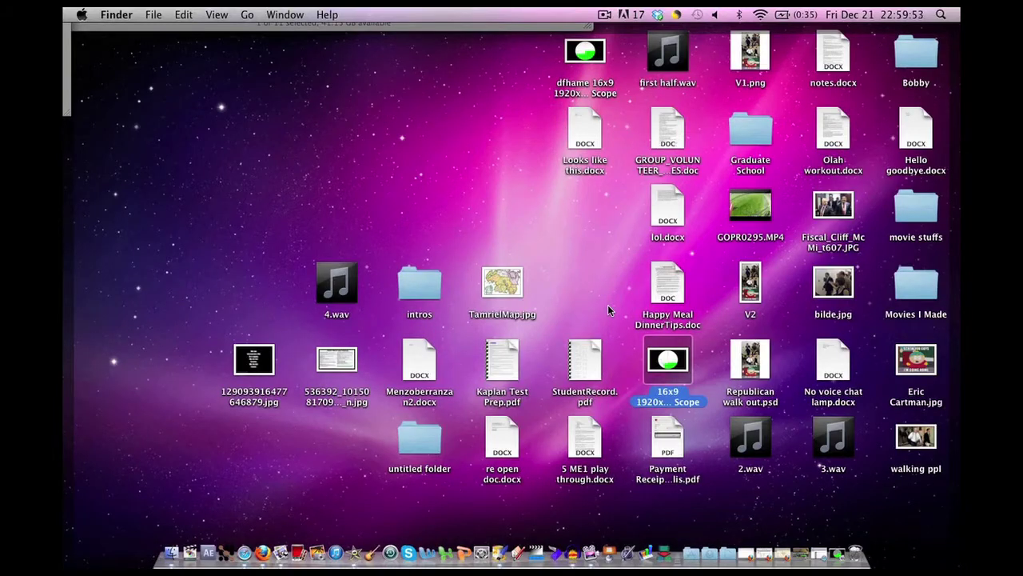
# - Quick Look the saved scope file to check its transparency over the Tamriel map, then close it
pyautogui.press('space')
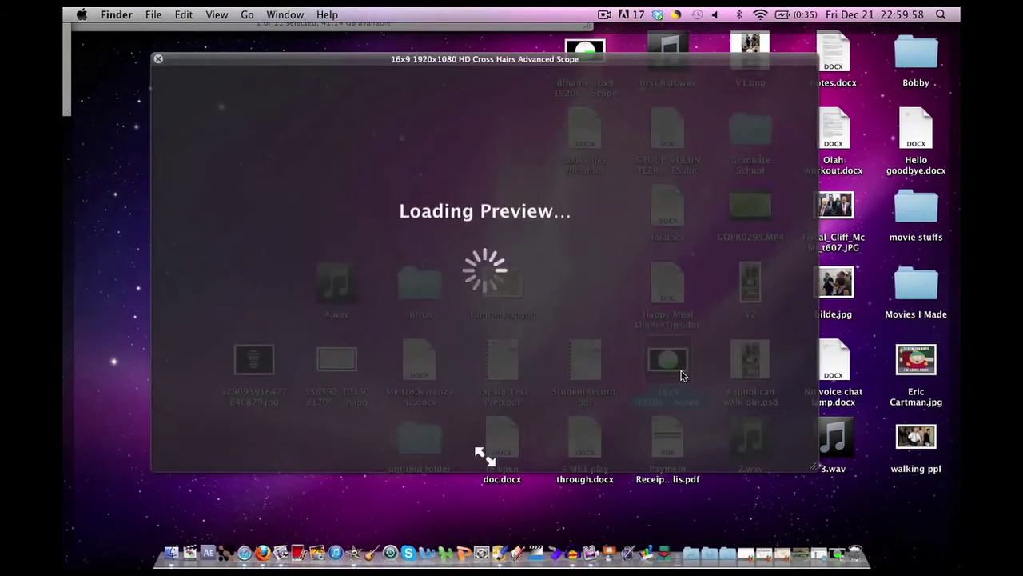
pyautogui.press('F11')
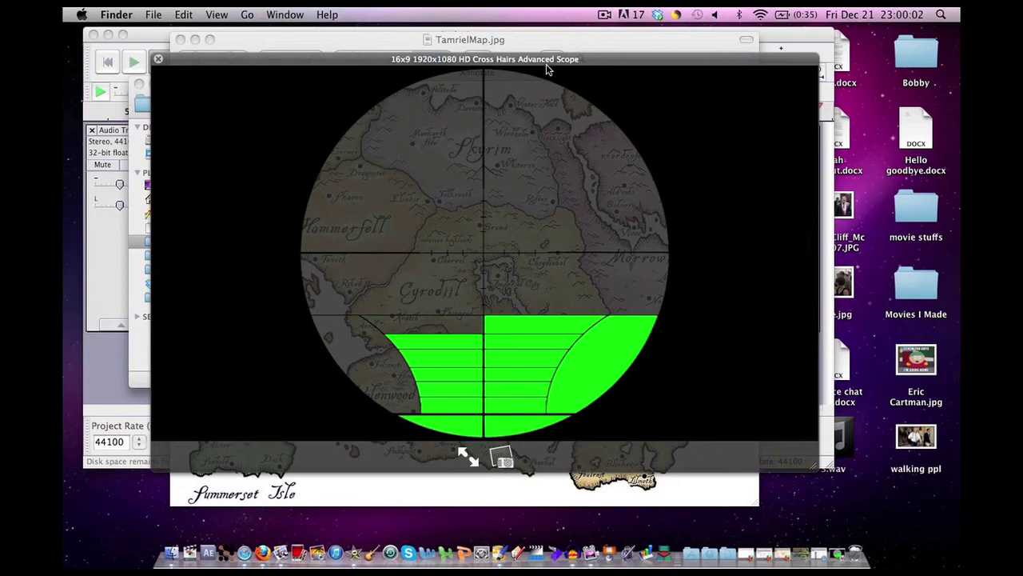
pyautogui.moveTo(547, 67); pyautogui.dragTo(519, 56)
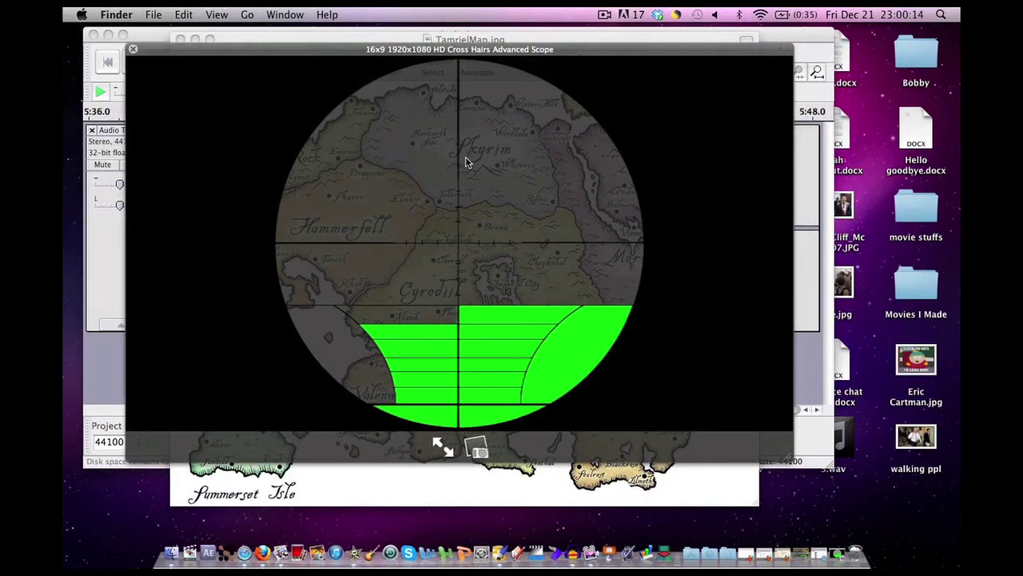
pyautogui.press('space')
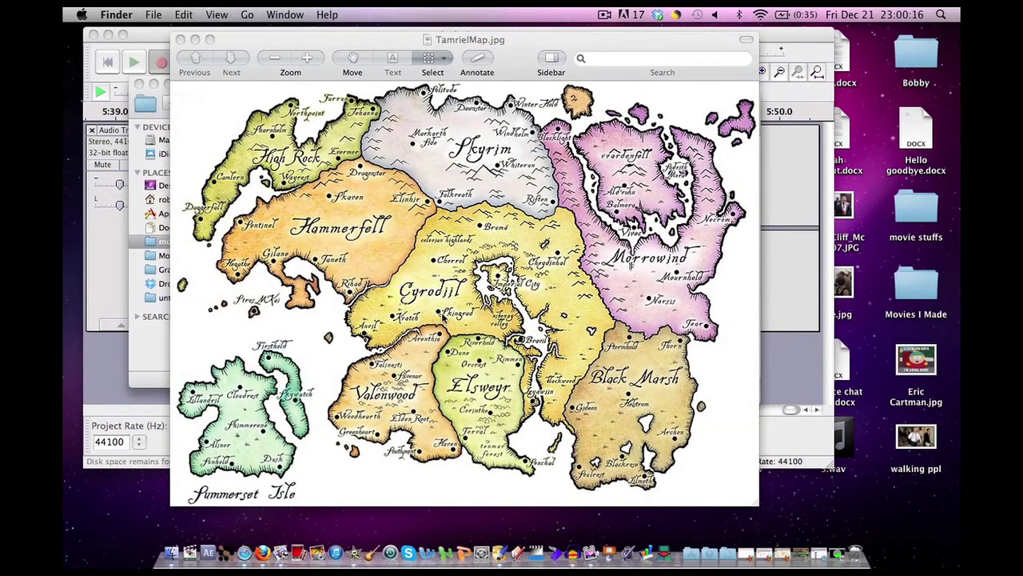
# - Reopen Quick Look on the edited scope file over the TamrielMap.jpg window
pyautogui.press('space')
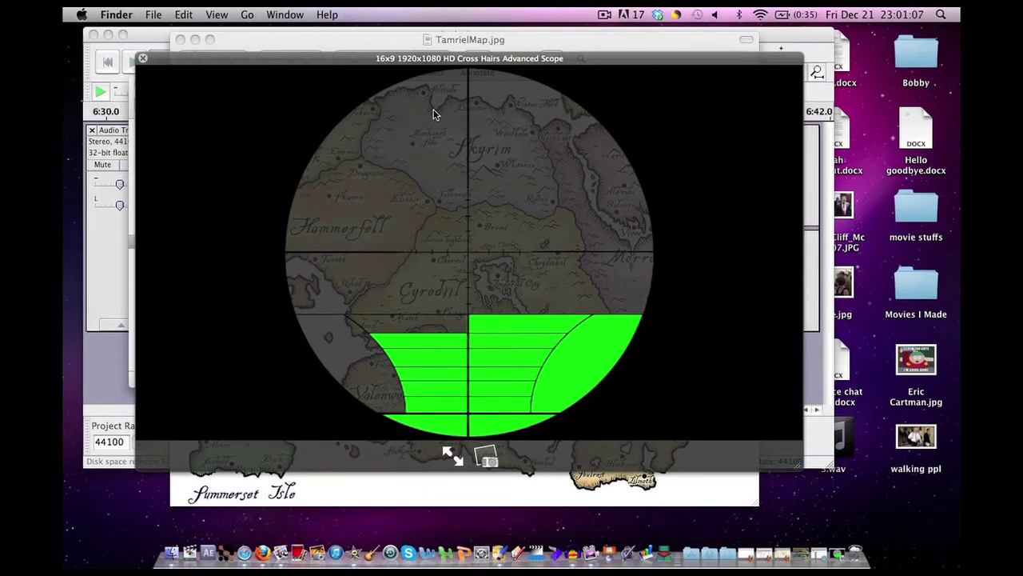
pyautogui.moveTo(407, 61)
pyautogui.mouseDown()
pyautogui.moveTo(443, 94)
pyautogui.moveTo(397, 58)
pyautogui.mouseUp()
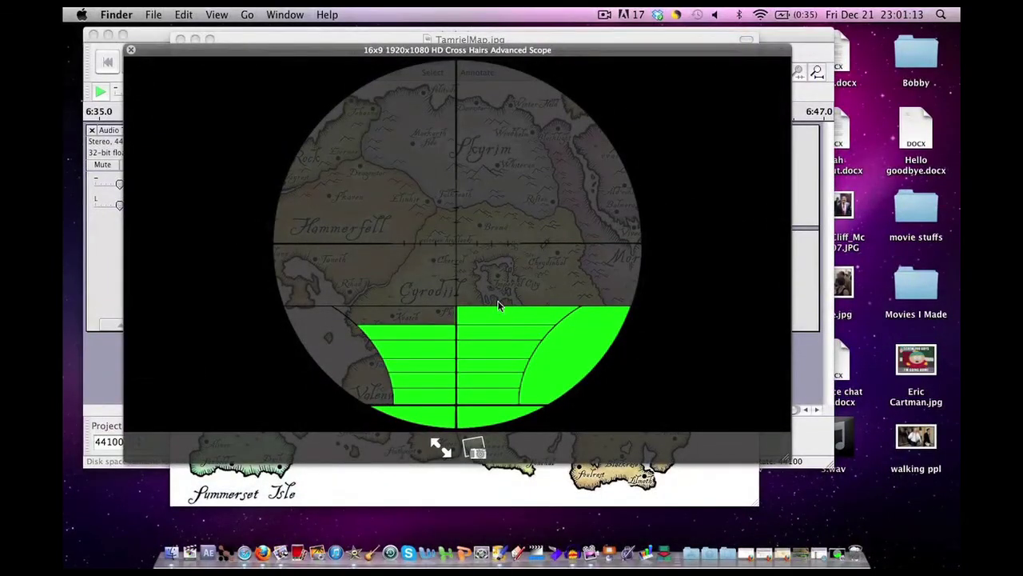